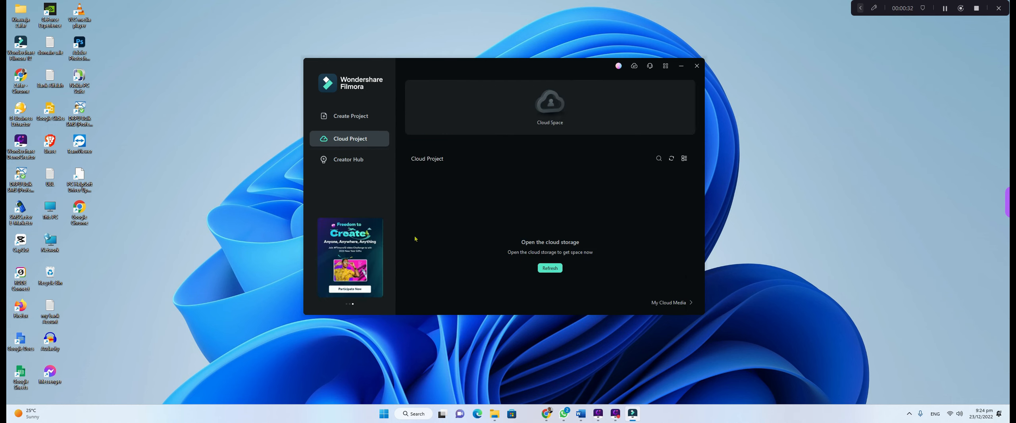
Step: Create a new project in the 16:9 widescreen aspect ratio and maximize the editor window
{"action": "left_click", "coordinate": [347, 161]}
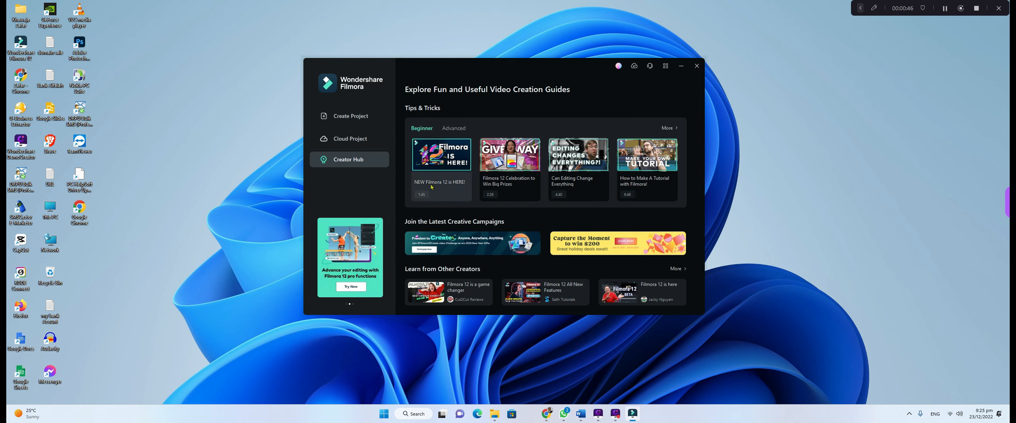
{"action": "left_click", "coordinate": [350, 116]}
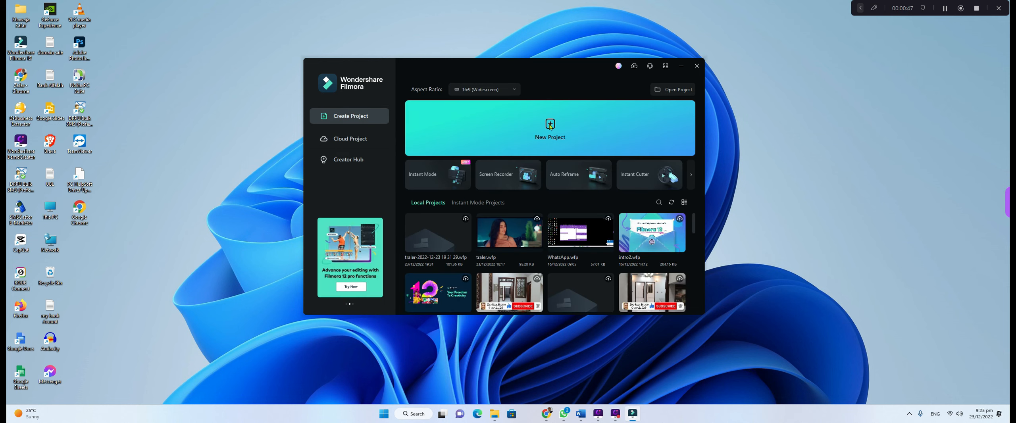
{"action": "left_click", "coordinate": [512, 126]}
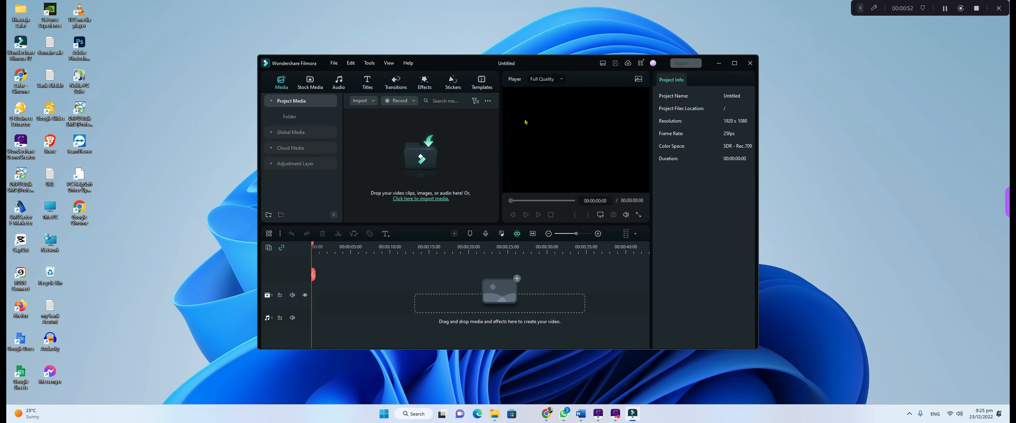
{"action": "left_click", "coordinate": [735, 63]}
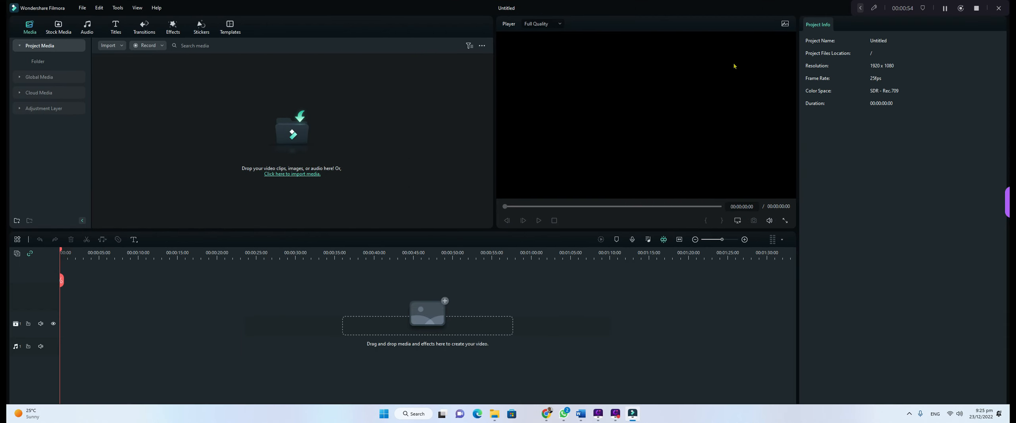
{"action": "left_click", "coordinate": [852, 8]}
{"action": "left_click_drag", "start_coordinate": [936, 3], "coordinate": [928, 384]}
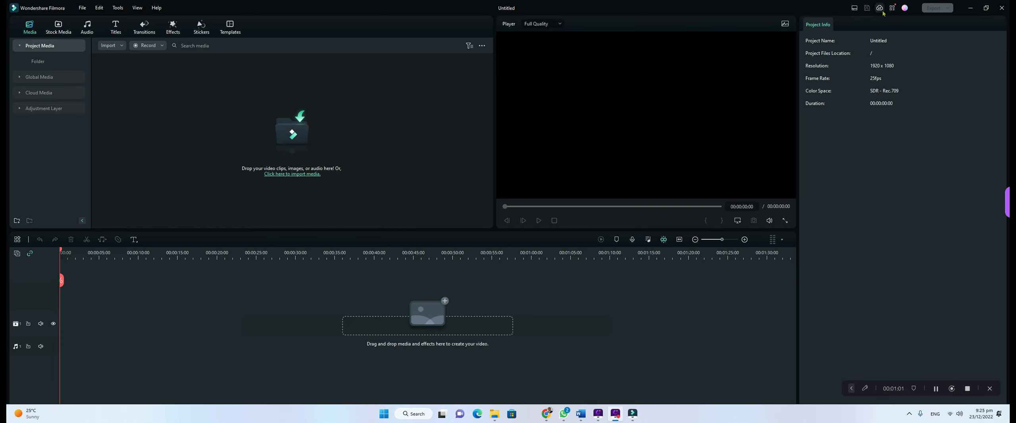
Step: Try the Organize and Classic workspace layouts and return to the Default layout
{"action": "left_click", "coordinate": [855, 9]}
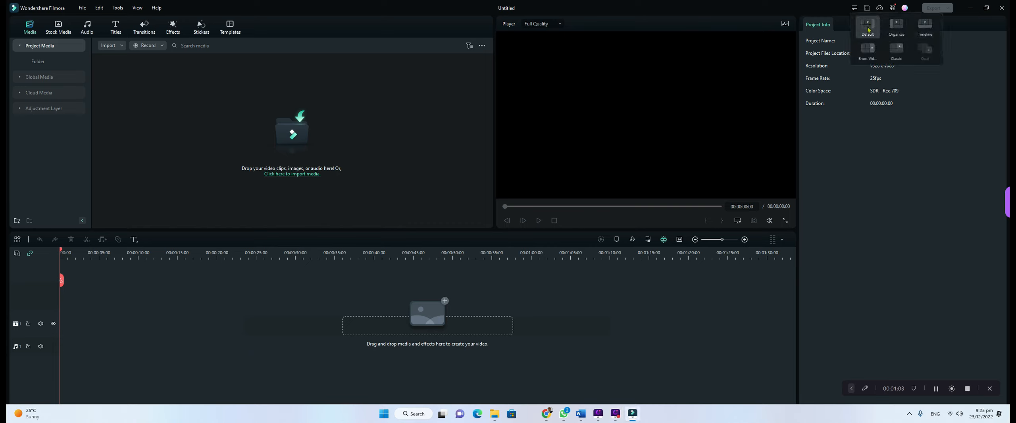
{"action": "left_click", "coordinate": [896, 25]}
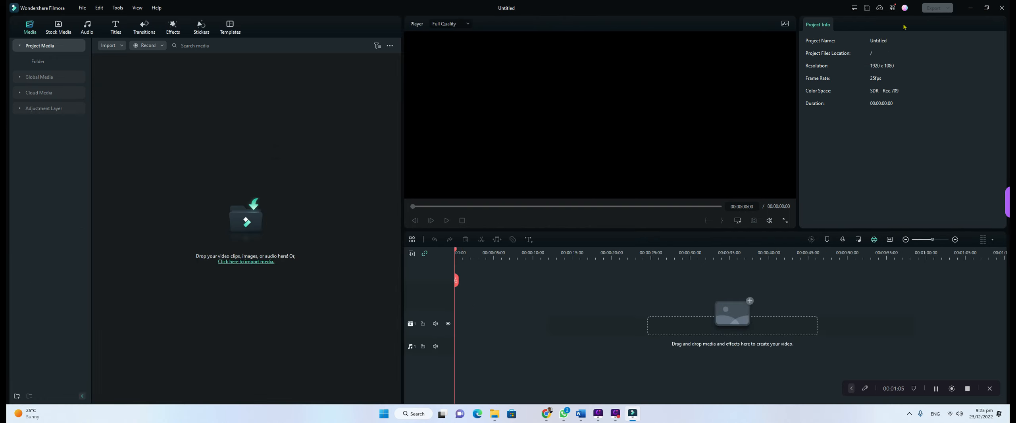
{"action": "left_click", "coordinate": [854, 8]}
{"action": "left_click", "coordinate": [900, 52]}
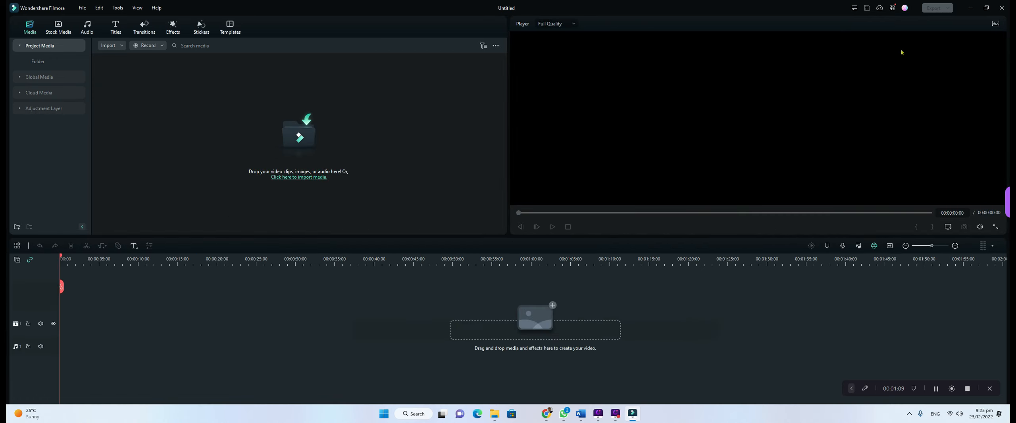
{"action": "left_click", "coordinate": [855, 8]}
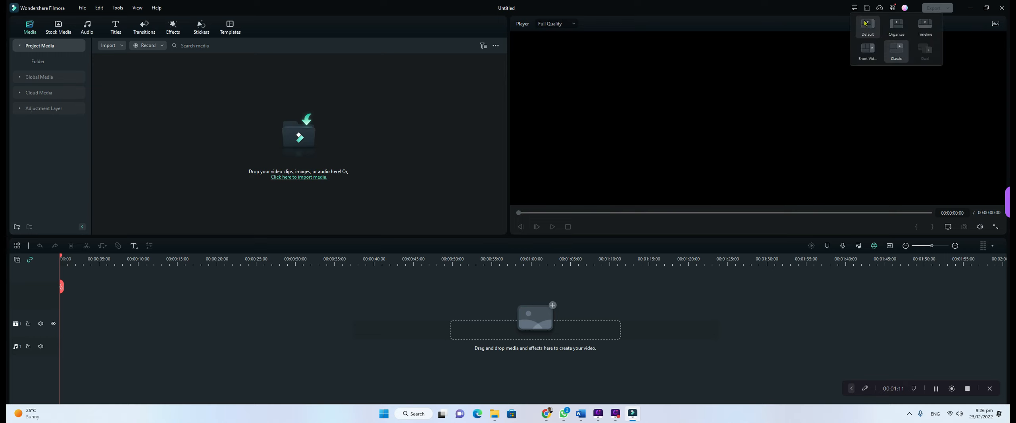
{"action": "left_click", "coordinate": [866, 30]}
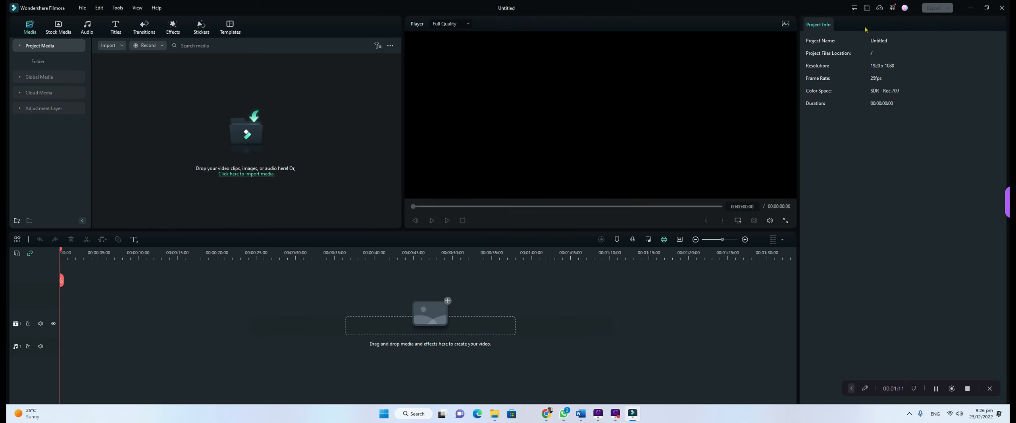
Step: View the Transfer Center and look through the keyboard shortcuts list without changing any shortcut
{"action": "left_click", "coordinate": [881, 8]}
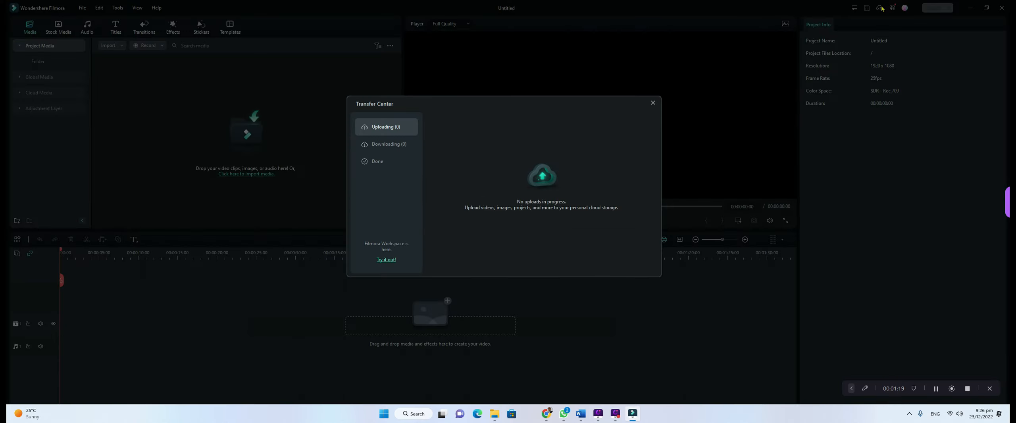
{"action": "left_click", "coordinate": [653, 102]}
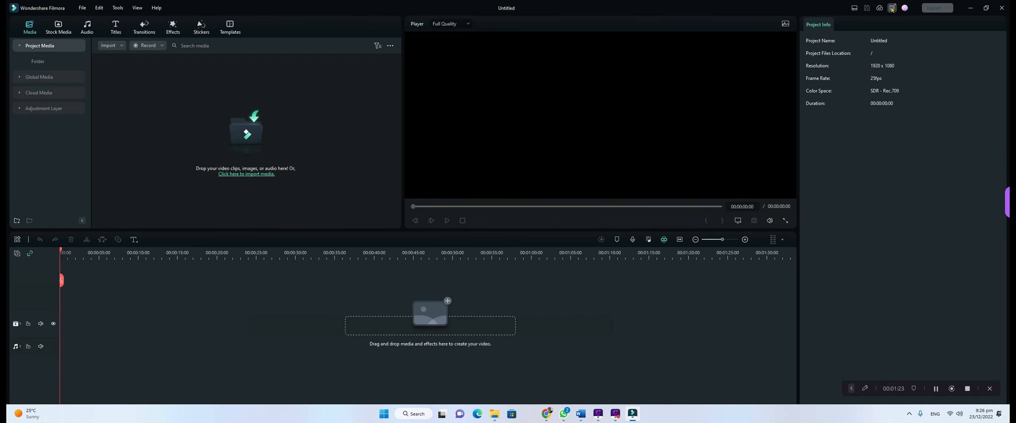
{"action": "left_click", "coordinate": [892, 8]}
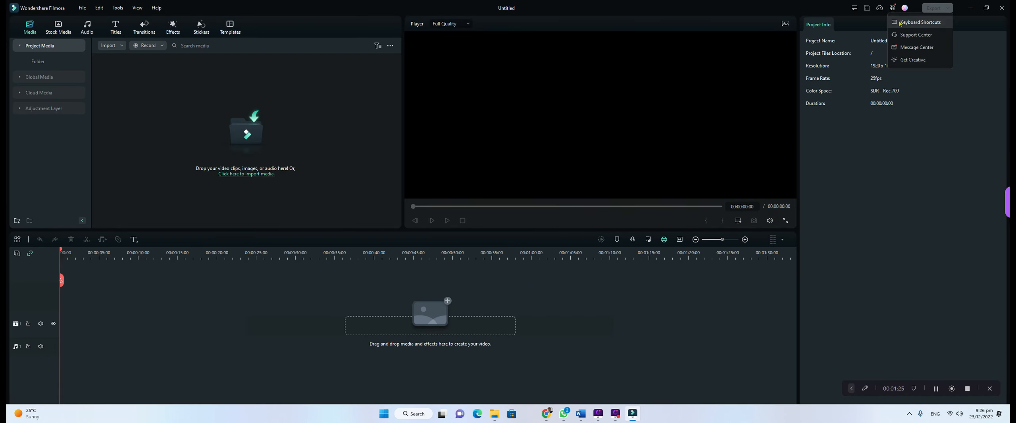
{"action": "left_click", "coordinate": [902, 23]}
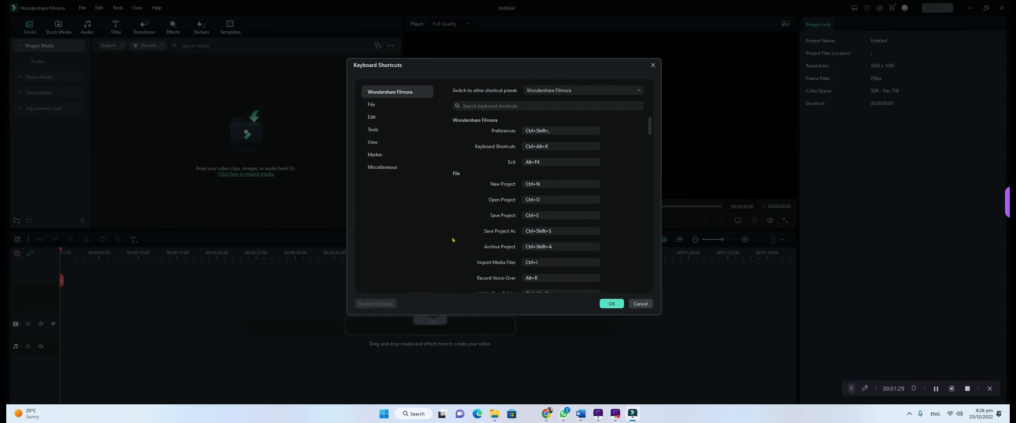
{"action": "scroll", "coordinate": [617, 285], "scroll_direction": "down", "scroll_amount": 3}
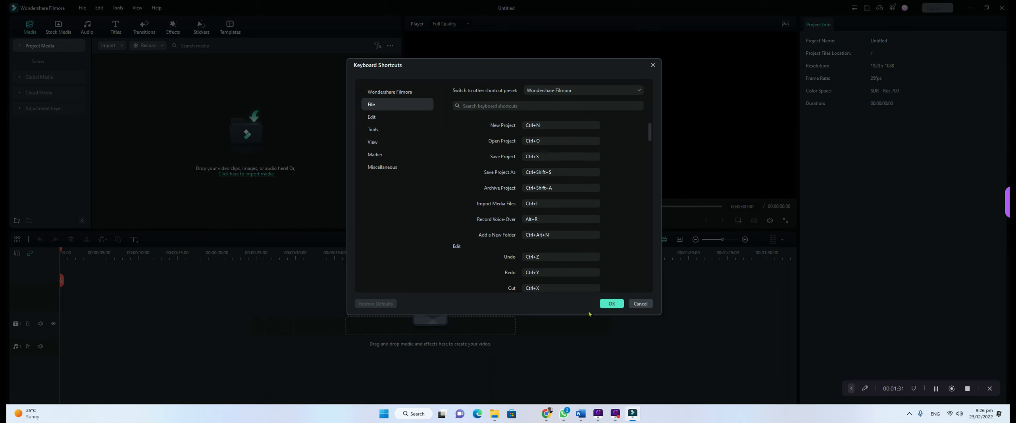
{"action": "left_click", "coordinate": [640, 304]}
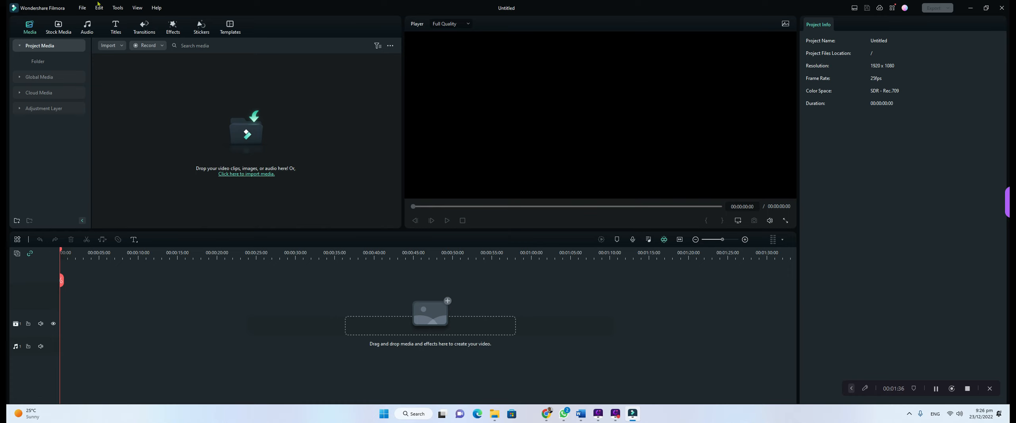
{"action": "left_click", "coordinate": [82, 8]}
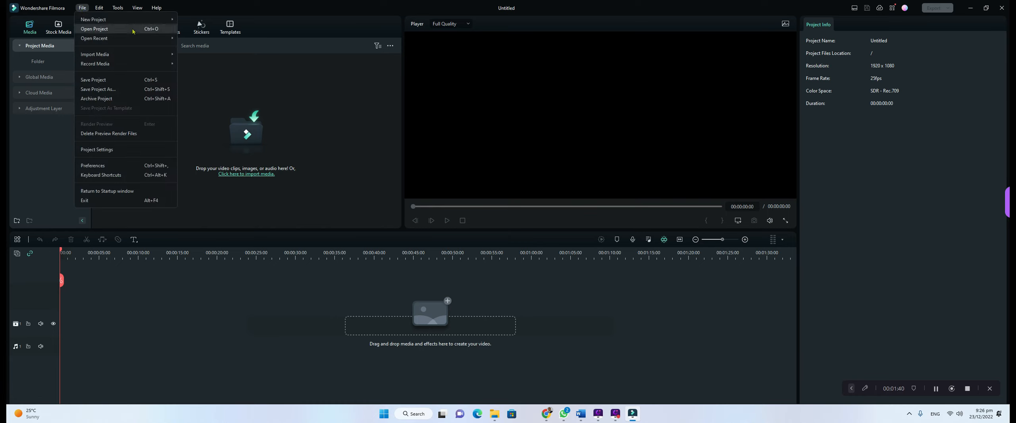
{"action": "left_click", "coordinate": [101, 8]}
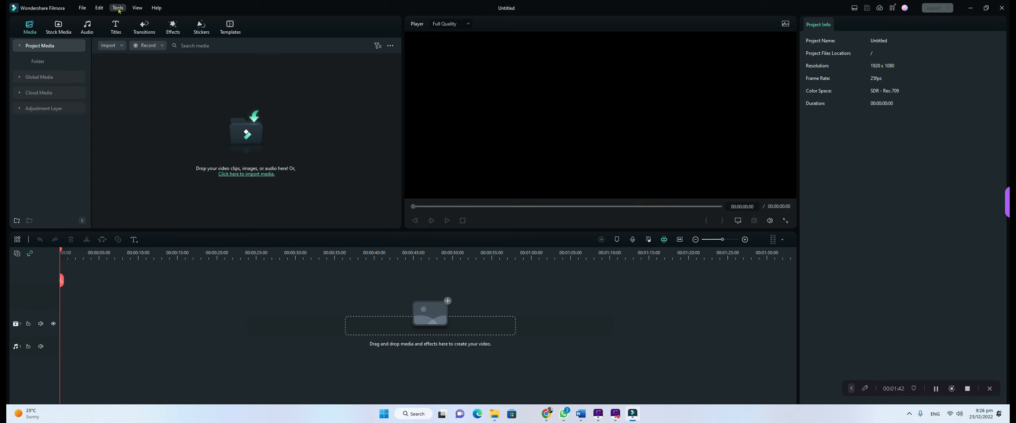
{"action": "left_click", "coordinate": [118, 9]}
{"action": "mouse_move", "coordinate": [157, 9]}
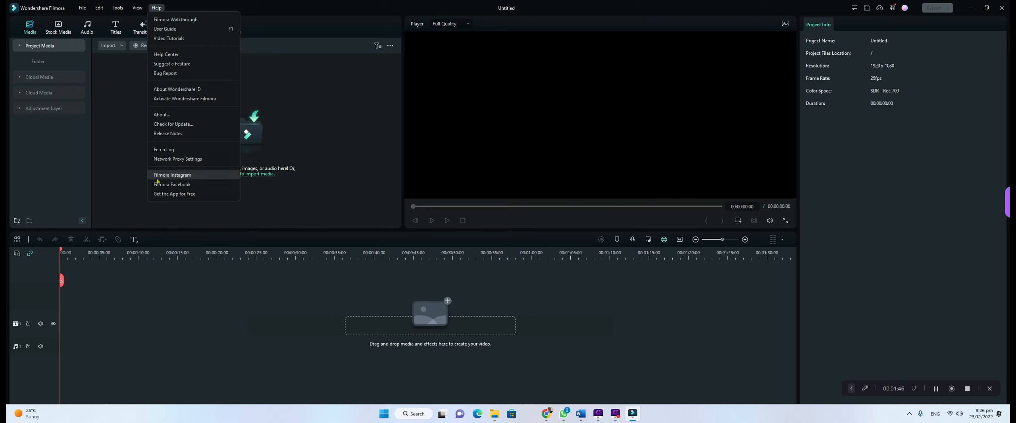
{"action": "left_click", "coordinate": [11, 19]}
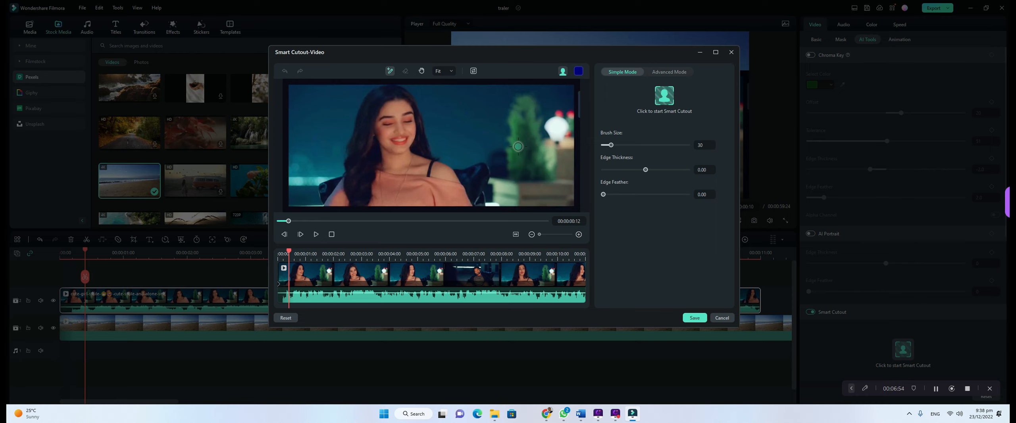
Step: Display the cutout on a transparency grid and erase the stray areas around the woman's arms and lower edge
{"action": "left_click", "coordinate": [563, 70]}
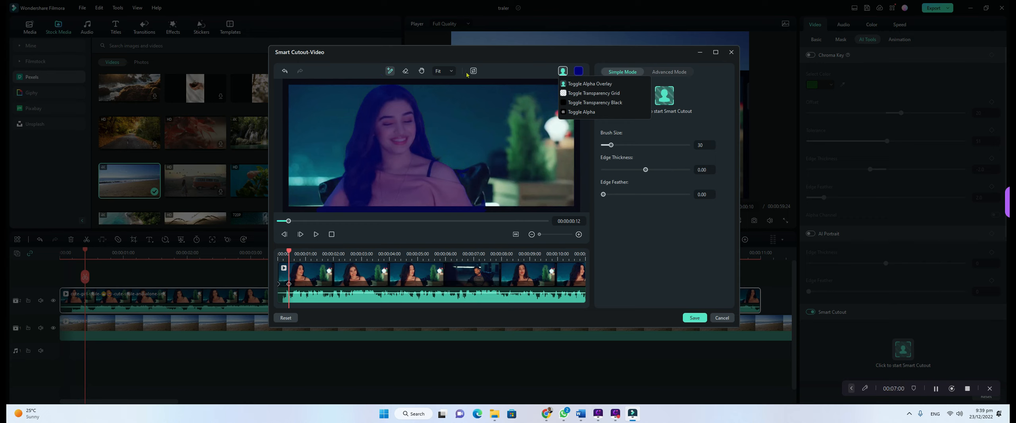
{"action": "left_click", "coordinate": [579, 93]}
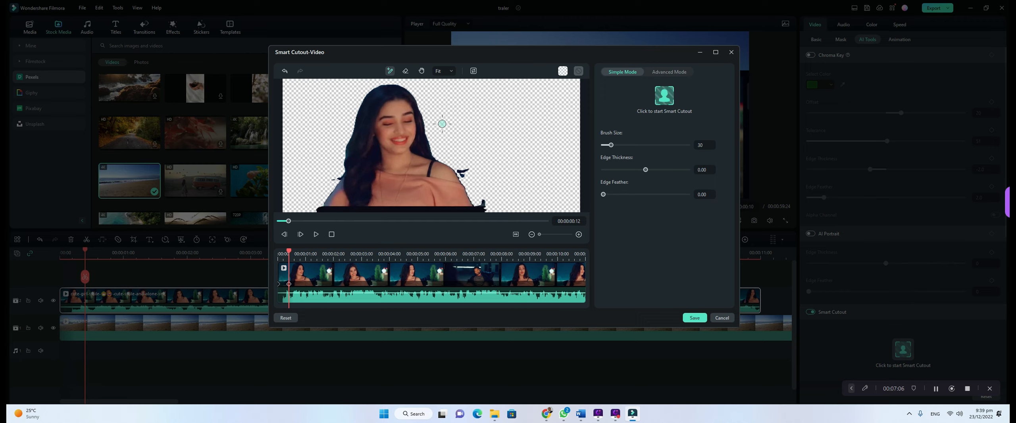
{"action": "left_click", "coordinate": [406, 71]}
{"action": "left_click_drag", "start_coordinate": [469, 170], "coordinate": [485, 202]}
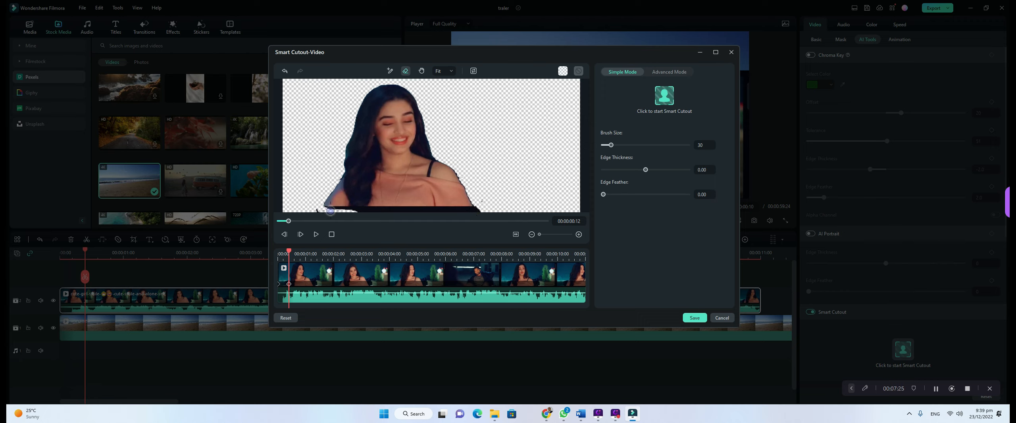
{"action": "left_click_drag", "start_coordinate": [335, 209], "coordinate": [470, 217]}
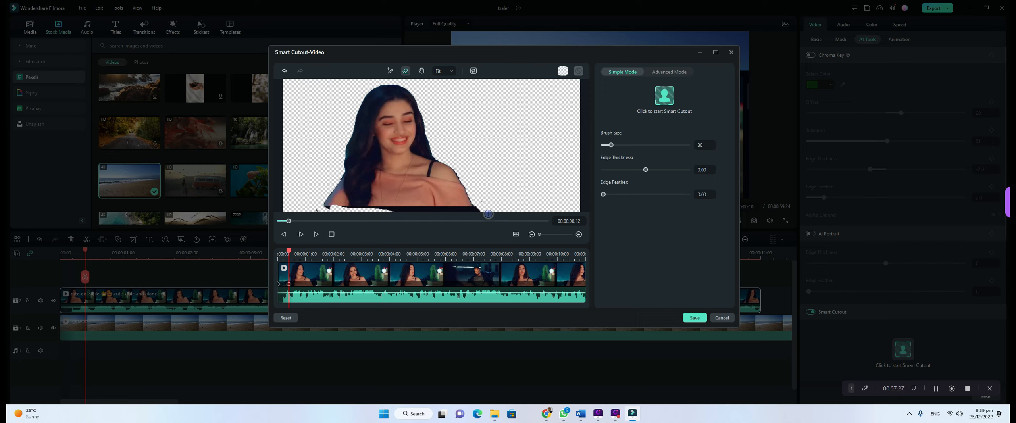
{"action": "mouse_move", "coordinate": [376, 206]}
{"action": "left_mouse_down"}
{"action": "mouse_move", "coordinate": [495, 209]}
{"action": "mouse_move", "coordinate": [363, 201]}
{"action": "mouse_move", "coordinate": [389, 216]}
{"action": "mouse_move", "coordinate": [399, 205]}
{"action": "mouse_move", "coordinate": [370, 207]}
{"action": "mouse_move", "coordinate": [421, 210]}
{"action": "left_mouse_up"}
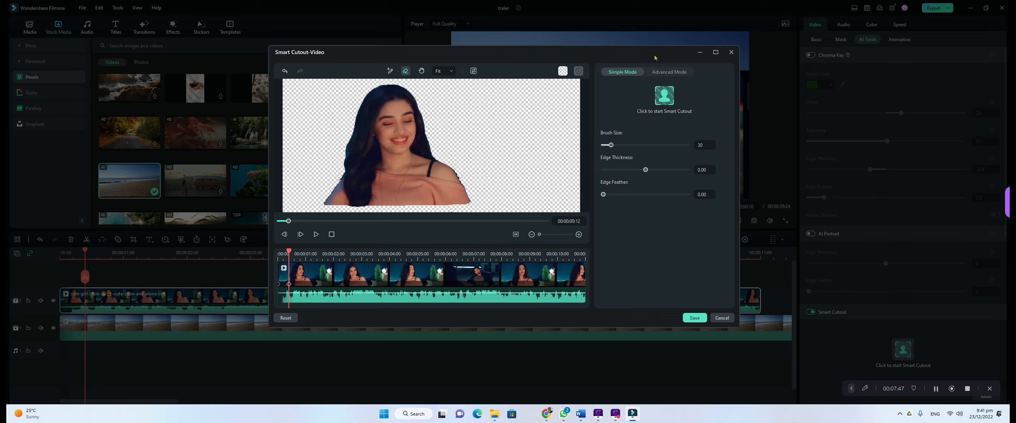
Step: Run Smart Cutout on the woman's clip, save it and play the result over the beach background
{"action": "left_click", "coordinate": [667, 97]}
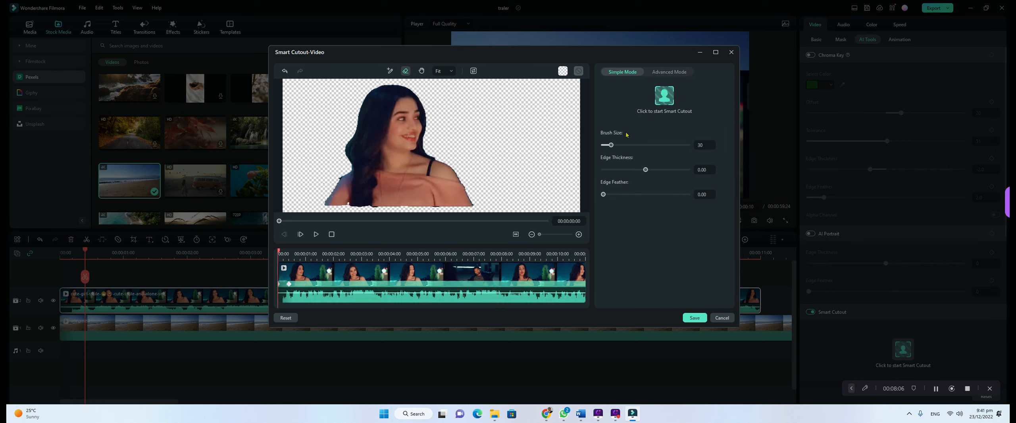
{"action": "left_click", "coordinate": [691, 317]}
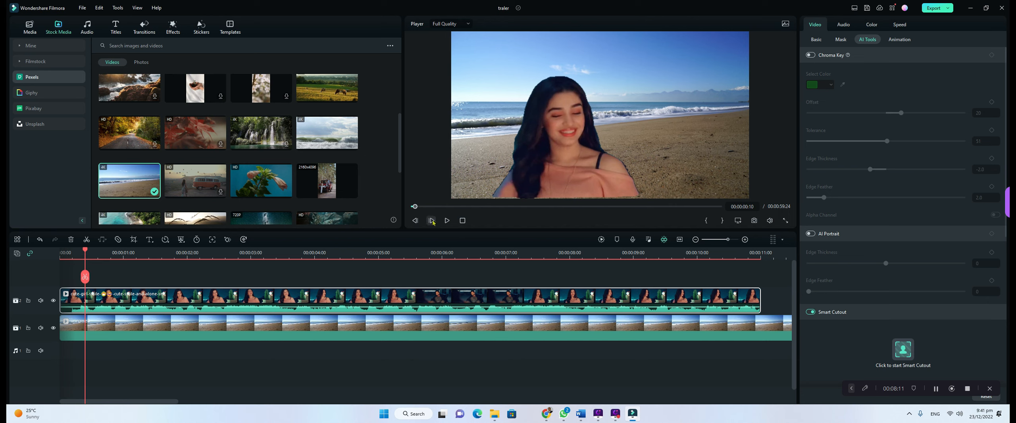
{"action": "left_click", "coordinate": [447, 220]}
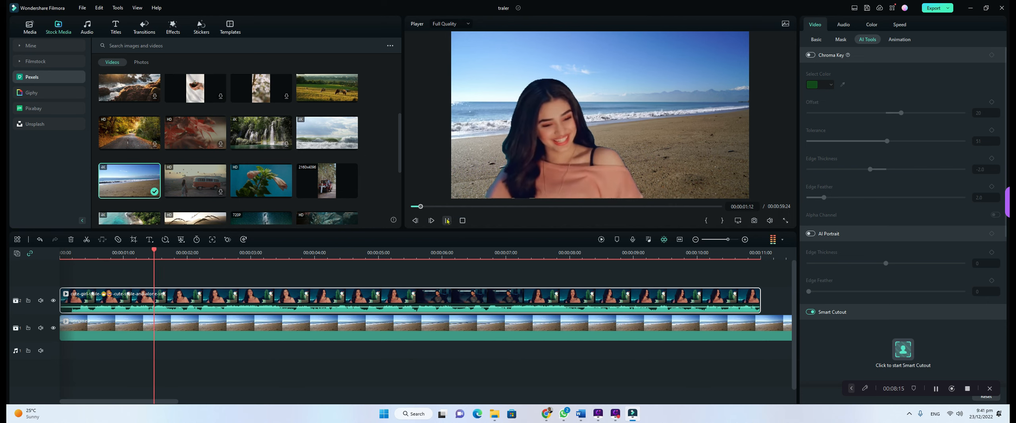
Step: Split the woman's clip at 00:00:05:02 and 00:00:06:20, delete the segment in between and preview the edit
{"action": "left_click", "coordinate": [384, 289]}
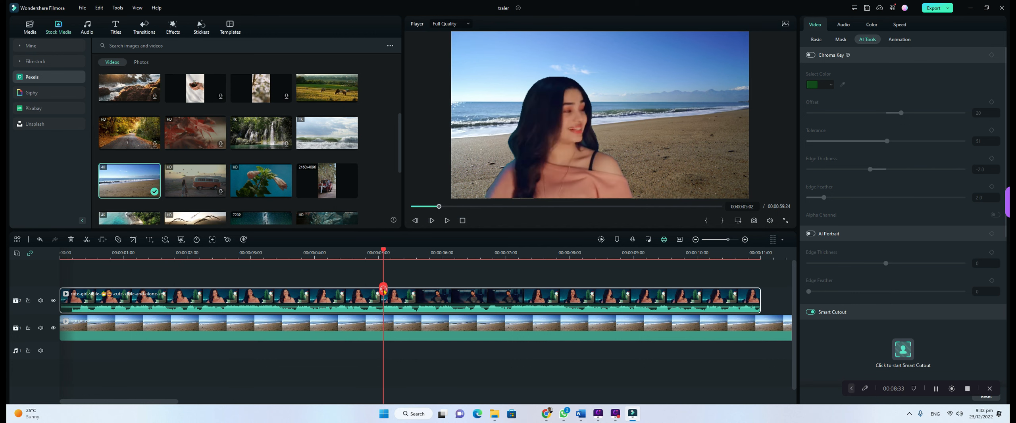
{"action": "key", "text": "ctrl+b"}
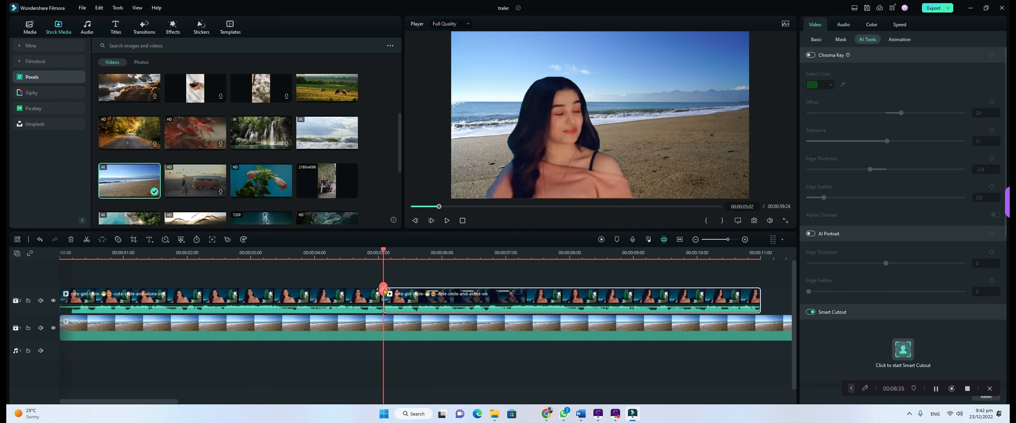
{"action": "left_click_drag", "start_coordinate": [384, 289], "coordinate": [497, 301]}
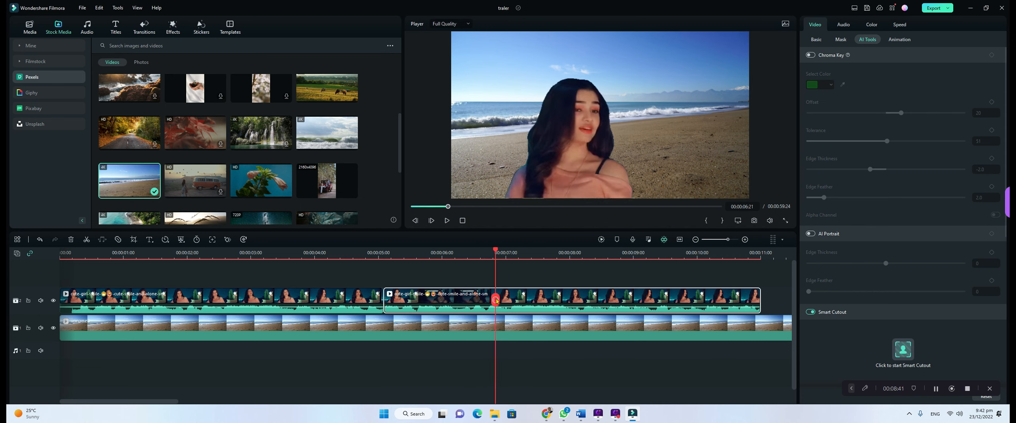
{"action": "left_click", "coordinate": [494, 301]}
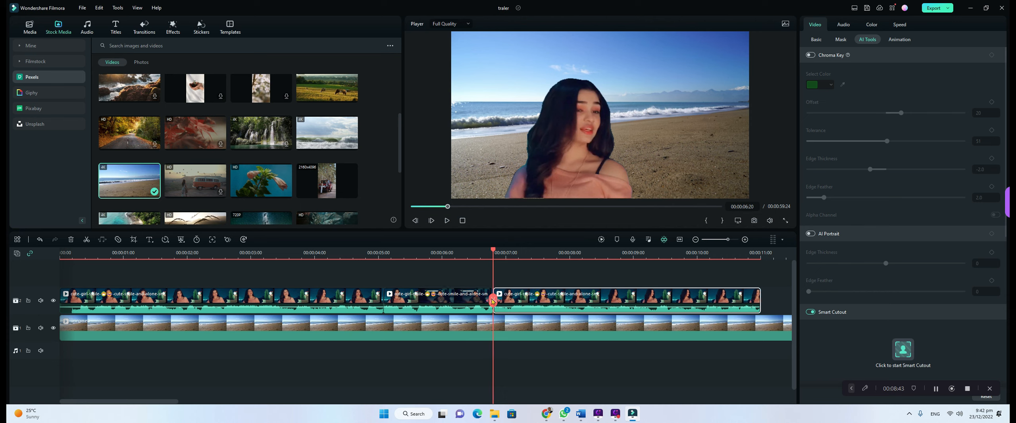
{"action": "left_click", "coordinate": [461, 297]}
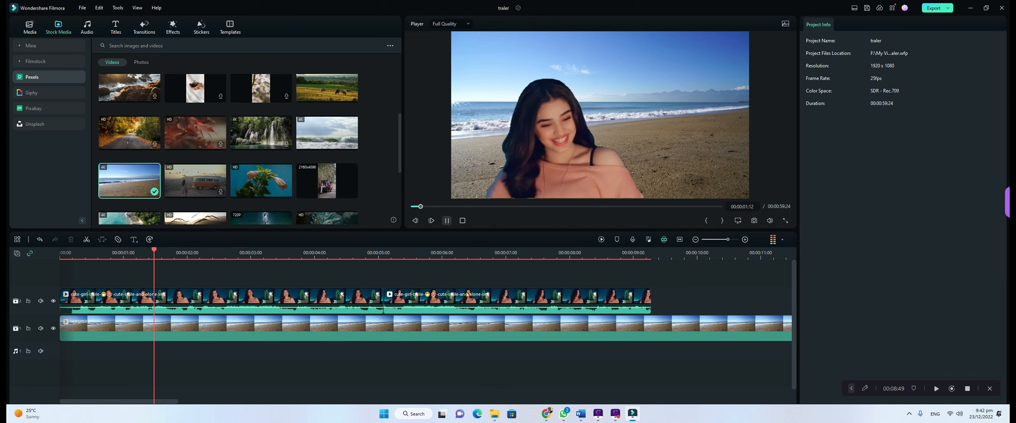
{"action": "left_click", "coordinate": [448, 221]}
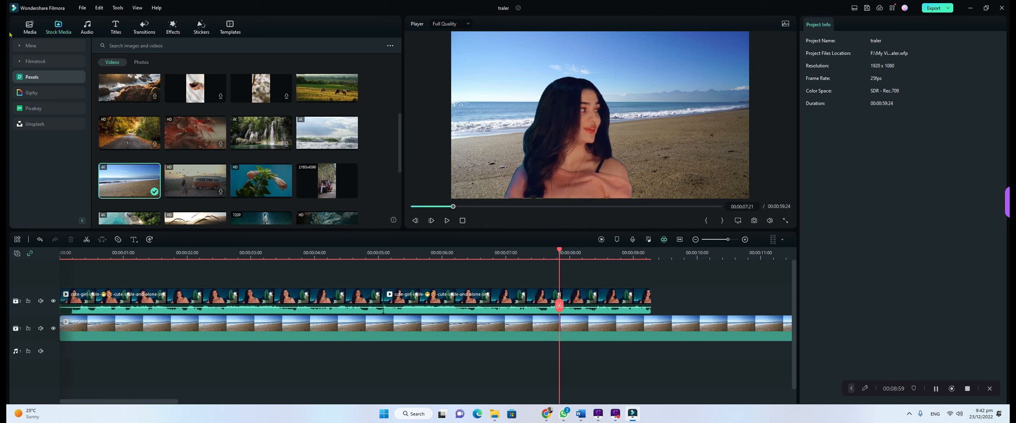
Step: Save the project as a new file named "smart cut out" in the 4k & 8k video samlple folder
{"action": "left_click", "coordinate": [82, 8]}
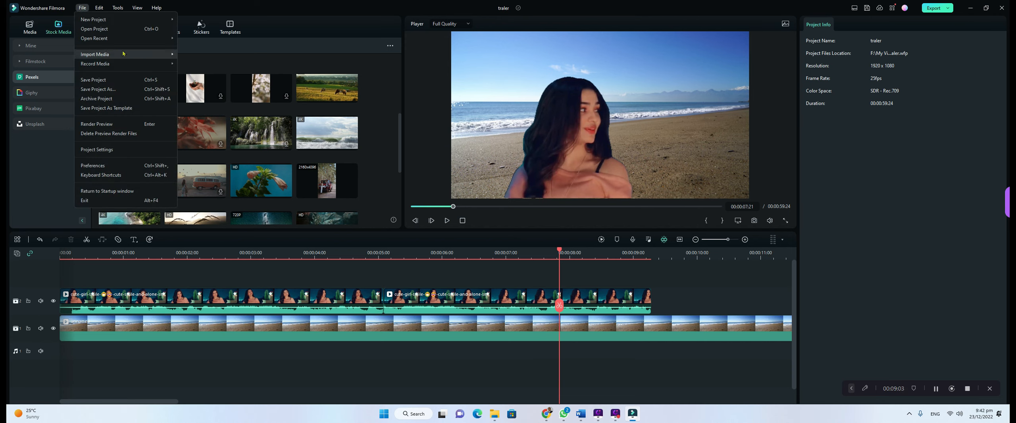
{"action": "left_click", "coordinate": [119, 90]}
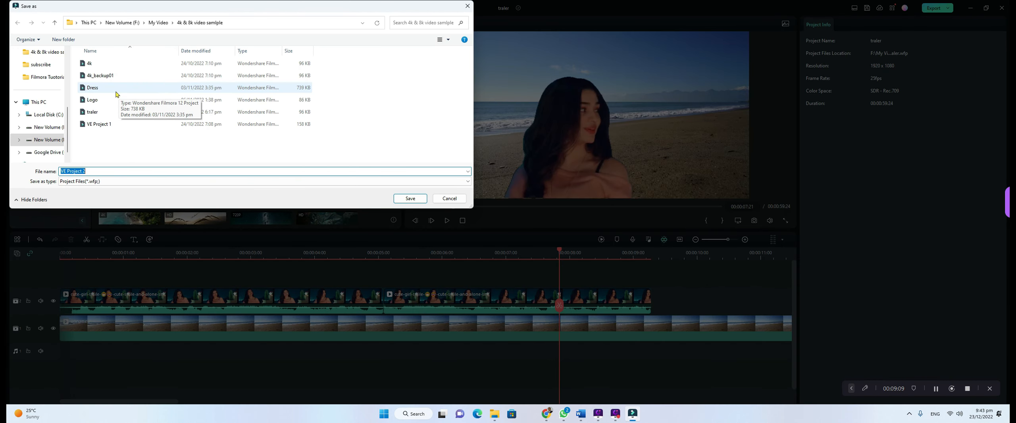
{"action": "type", "text": "sm"}
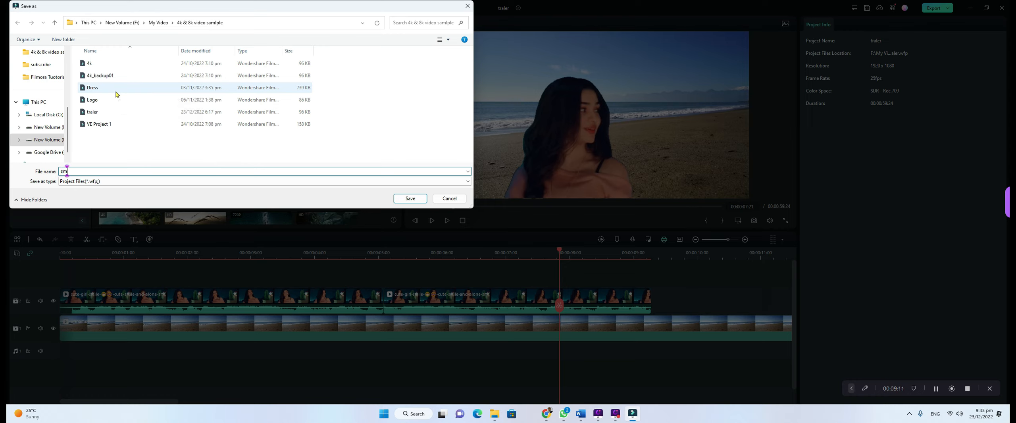
{"action": "type", "text": "art cut out"}
{"action": "key", "text": "Return"}
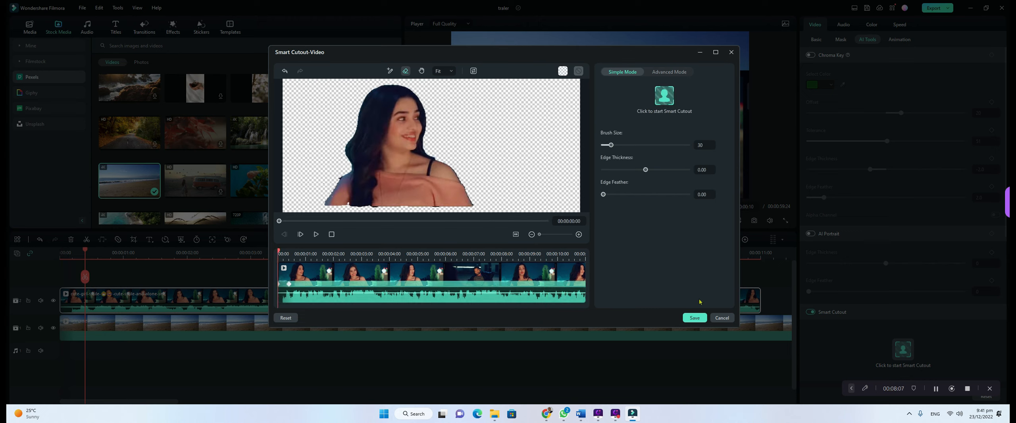
Step: Save the woman's Smart Cutout and play the composite over the beach background
{"action": "left_click", "coordinate": [693, 318]}
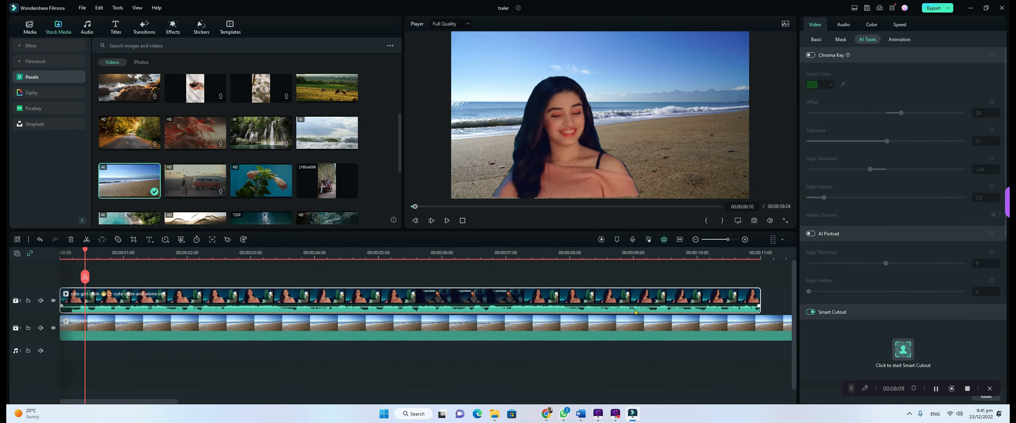
{"action": "left_click", "coordinate": [448, 222]}
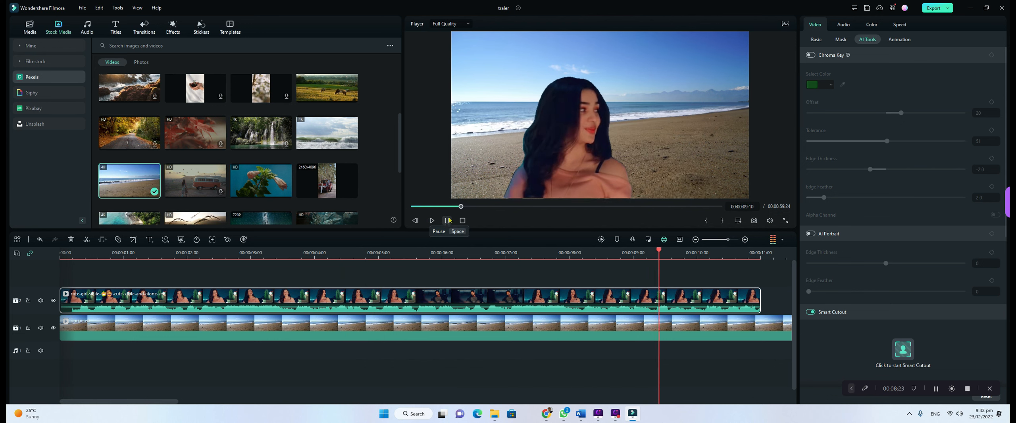
{"action": "left_click", "coordinate": [447, 221]}
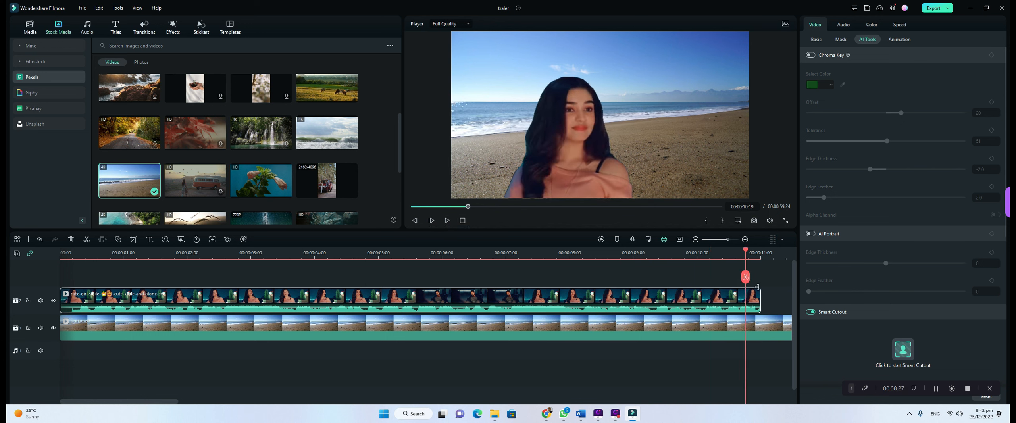
Step: Split the woman's clip near 00:00:05:02 and at 00:00:06:20, delete the segment between the cuts and play the edit
{"action": "left_click_drag", "start_coordinate": [745, 277], "coordinate": [493, 301]}
{"action": "left_click", "coordinate": [383, 290]}
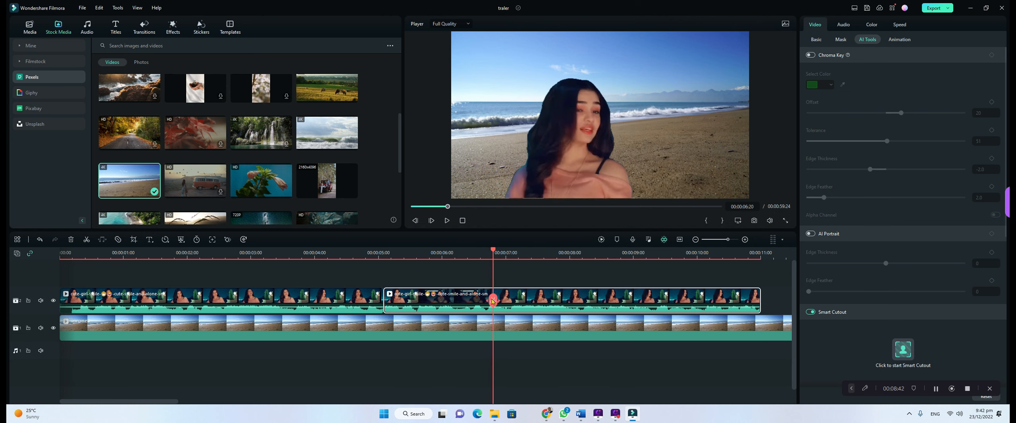
{"action": "left_click", "coordinate": [492, 301]}
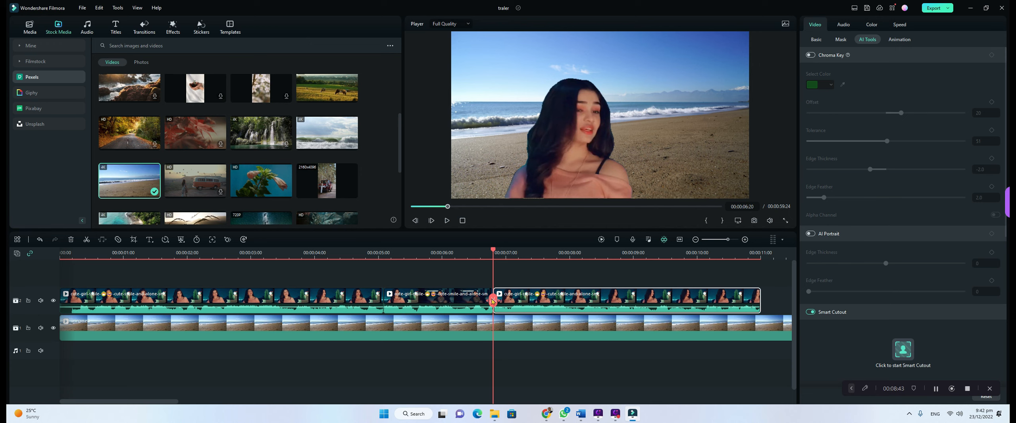
{"action": "left_click", "coordinate": [461, 298]}
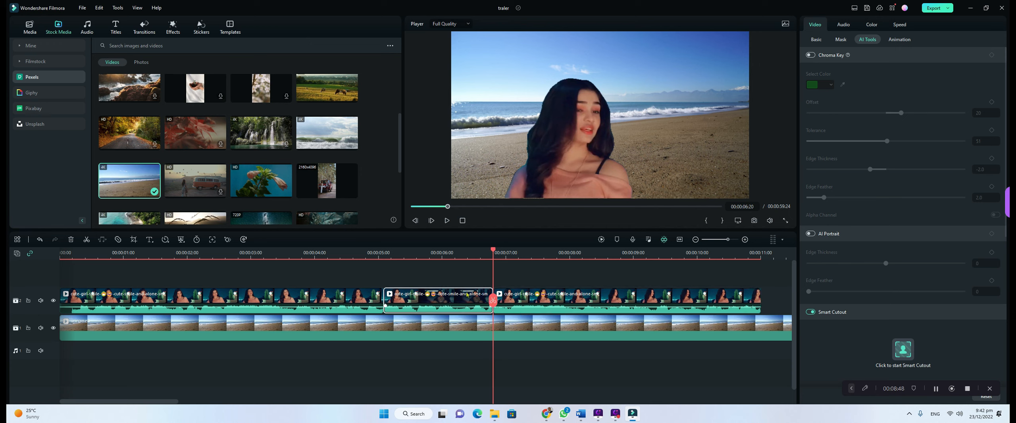
{"action": "key", "text": "Delete"}
{"action": "left_click", "coordinate": [447, 220]}
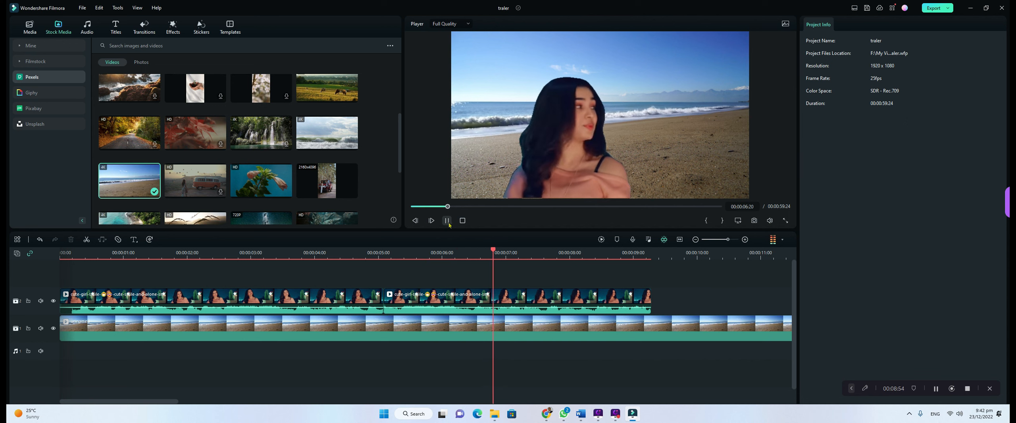
{"action": "left_click", "coordinate": [447, 221]}
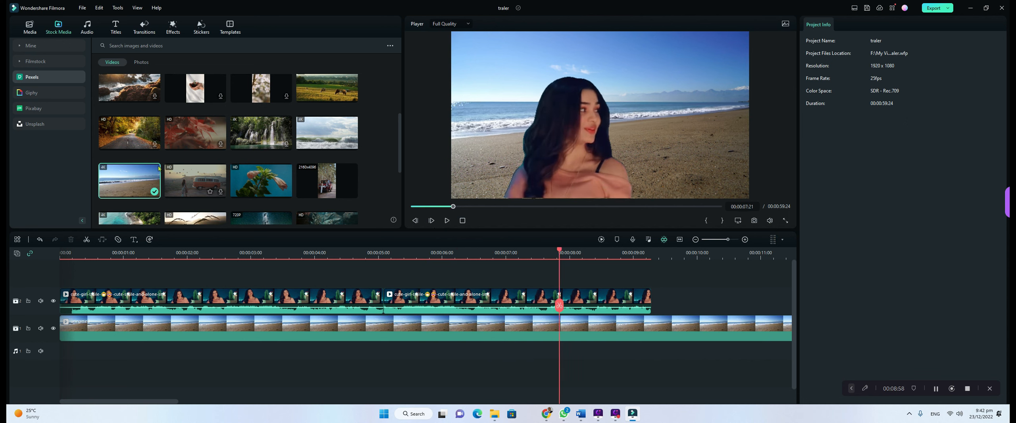
Step: Save the edited project under the name "smart cut out" and close the editor
{"action": "left_click", "coordinate": [82, 7]}
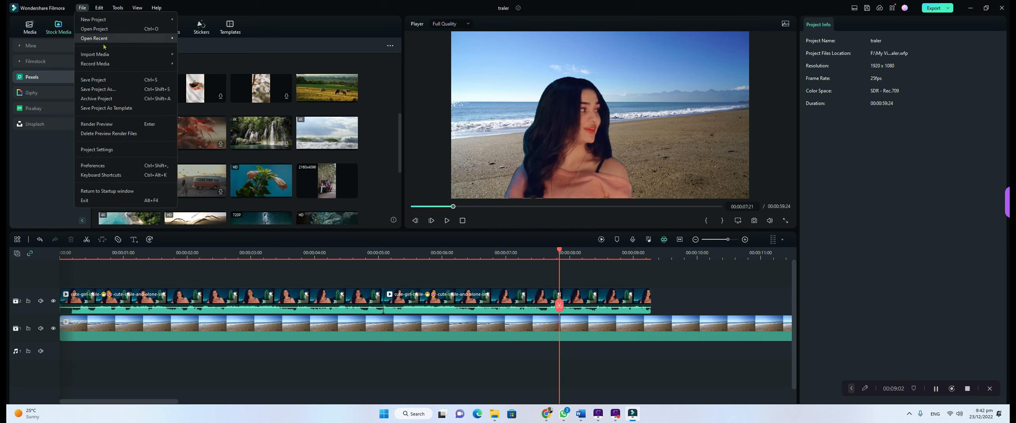
{"action": "left_click", "coordinate": [119, 90]}
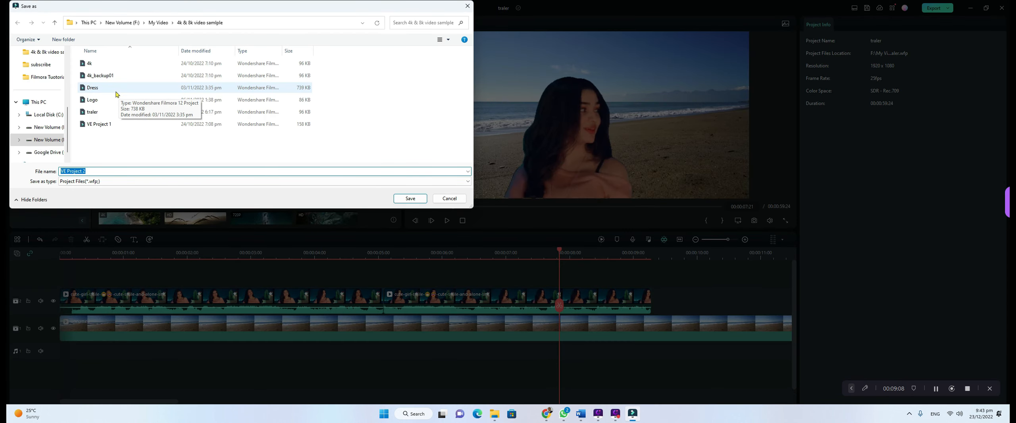
{"action": "type", "text": "sm"}
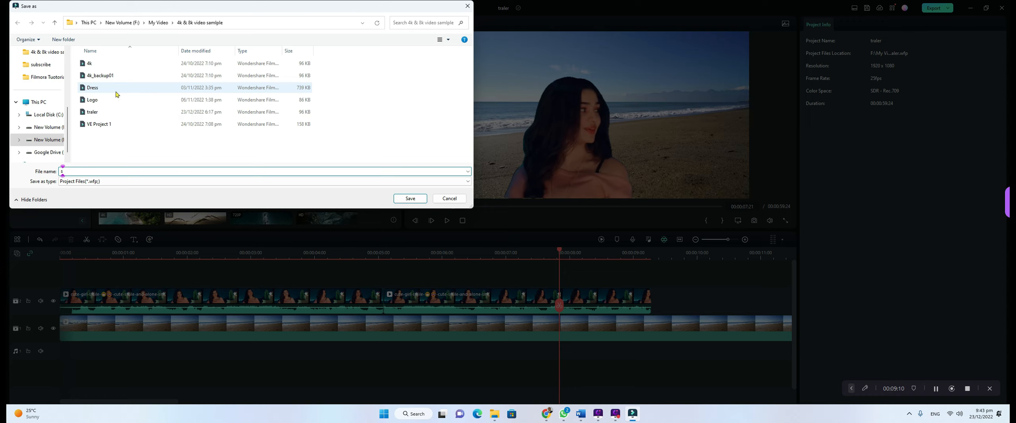
{"action": "type", "text": "art cut out"}
{"action": "key", "text": "Return"}
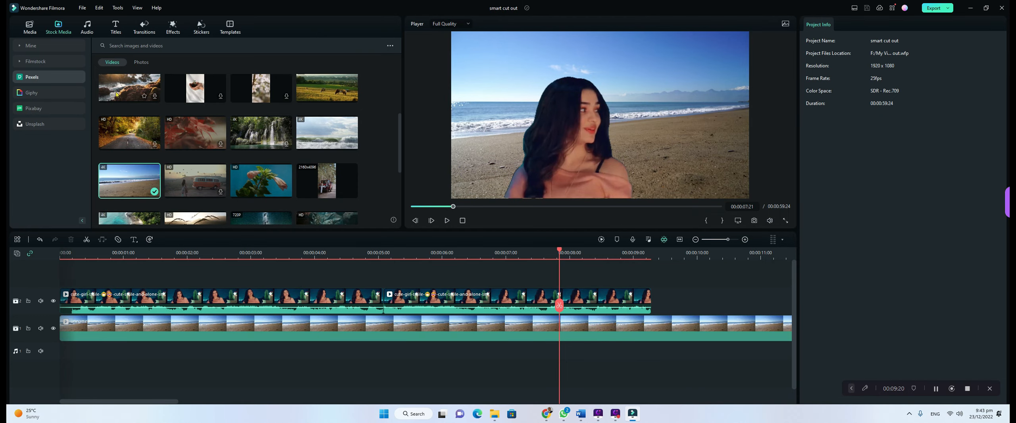
{"action": "left_click", "coordinate": [1003, 8]}
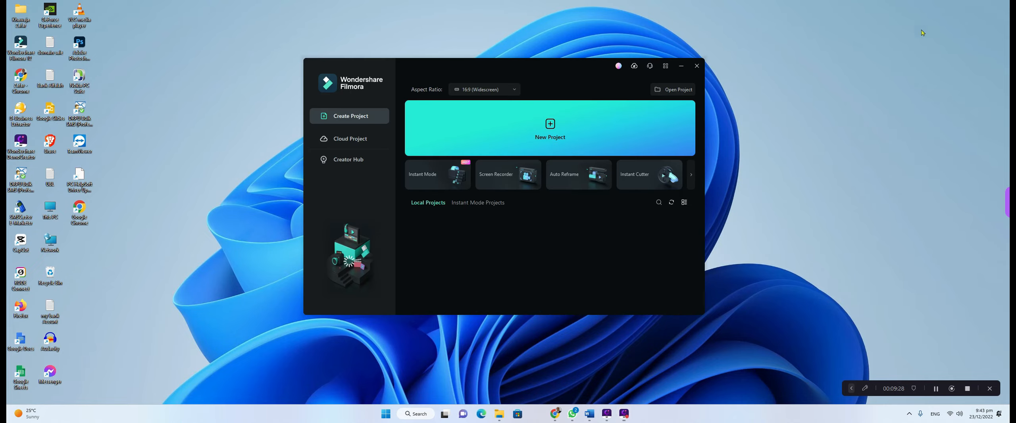